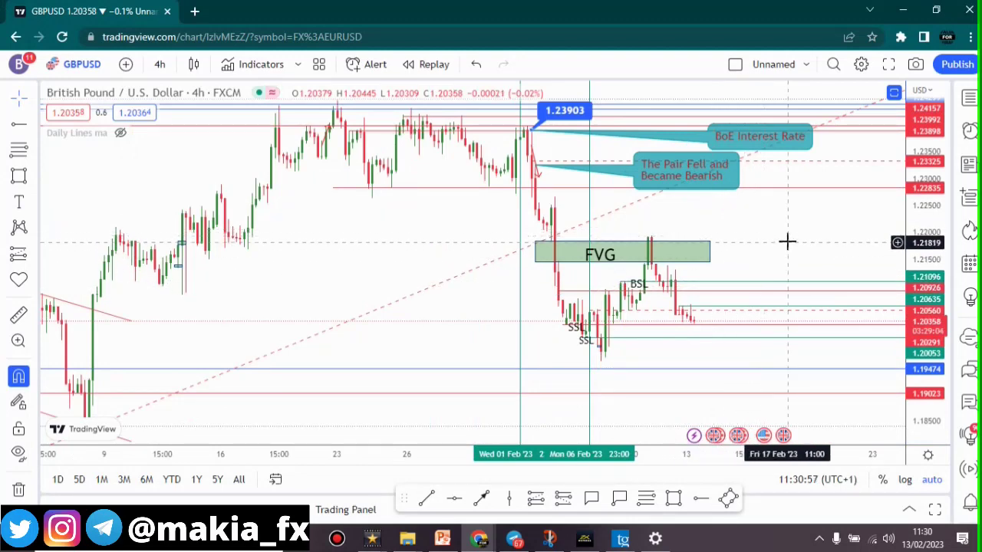
Browse back through the January 2023 price history and briefly select the FVG zone rectangle.
scroll(585, 228, down, 4)
scroll(546, 255, down, 5)
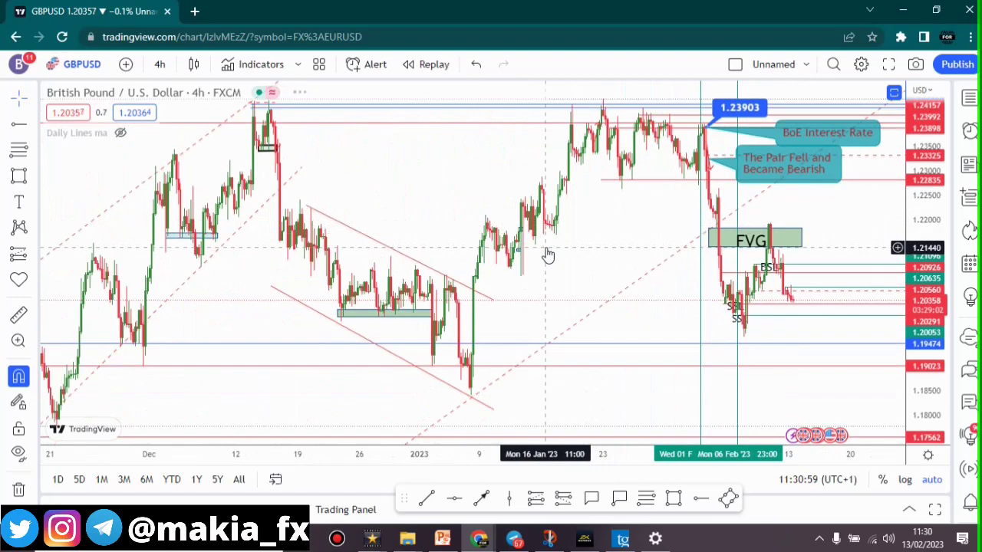
scroll(253, 114, down, 3)
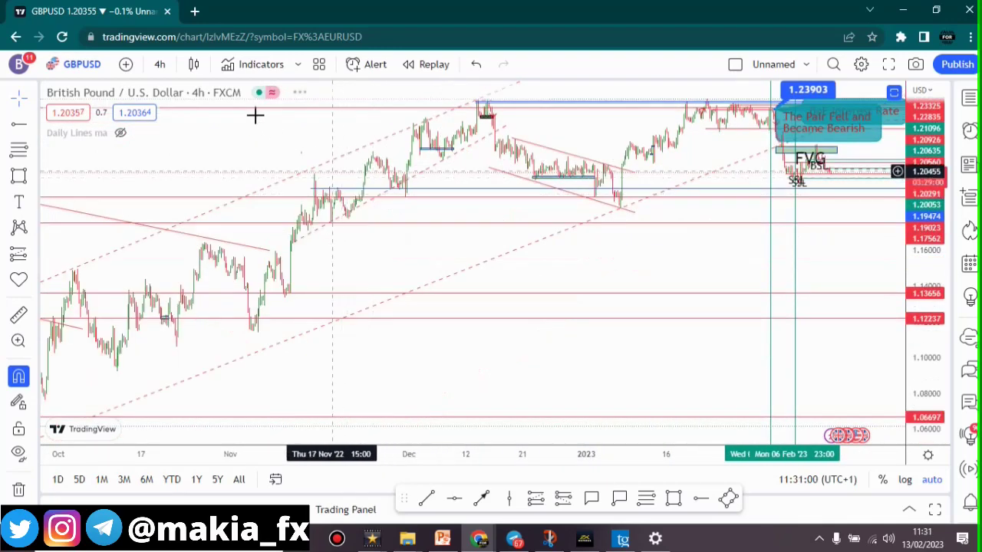
scroll(350, 192, down, 3)
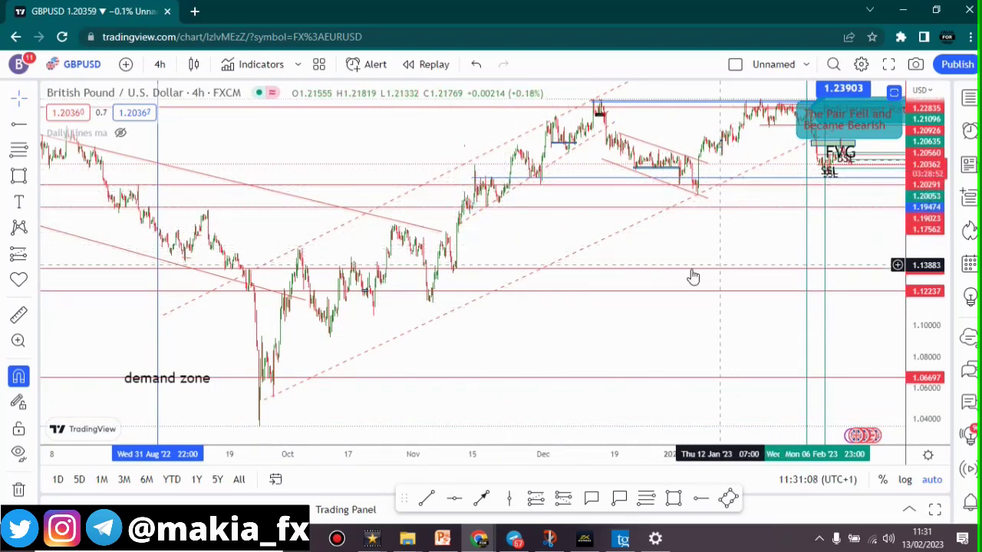
drag(692, 276, 640, 234)
scroll(639, 234, up, 3)
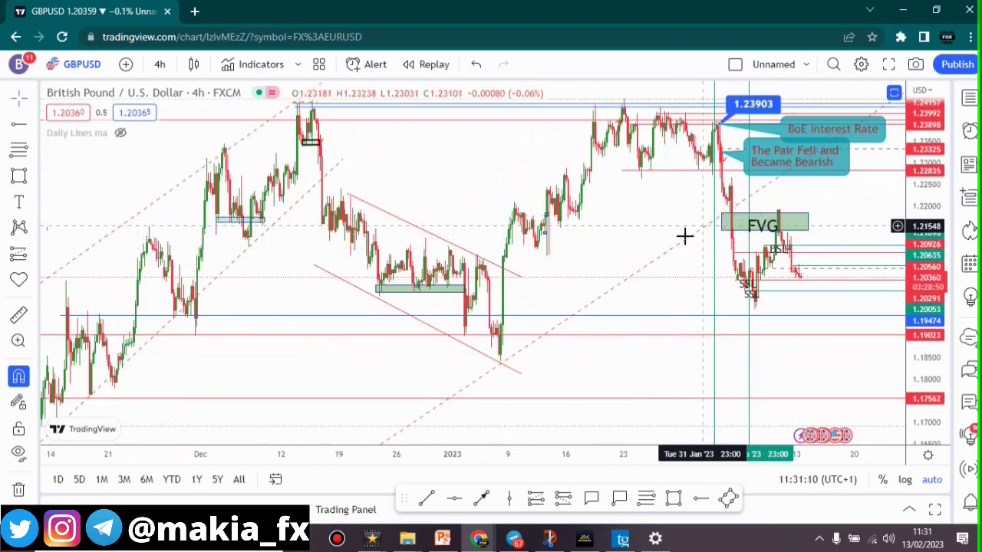
drag(681, 249, 627, 278)
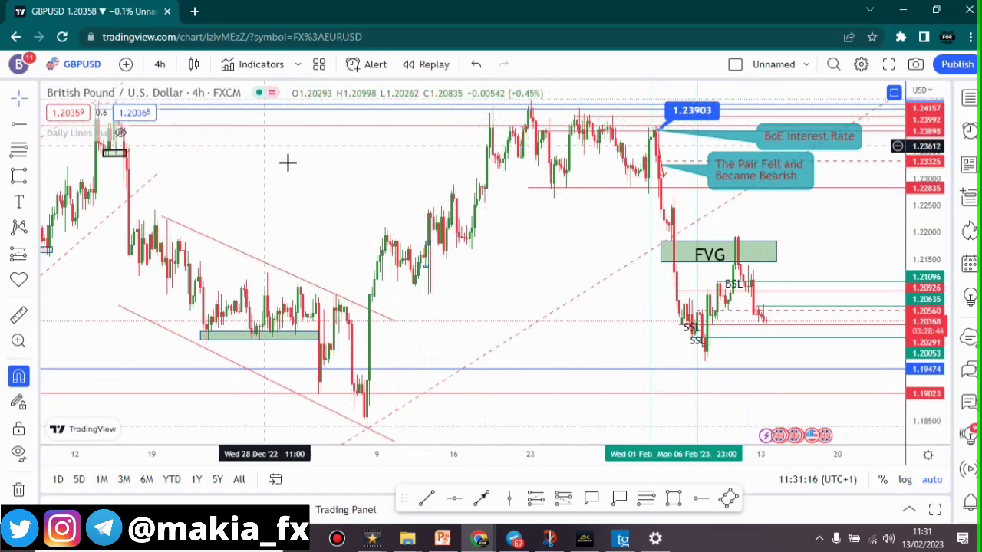
scroll(583, 132, down, 2)
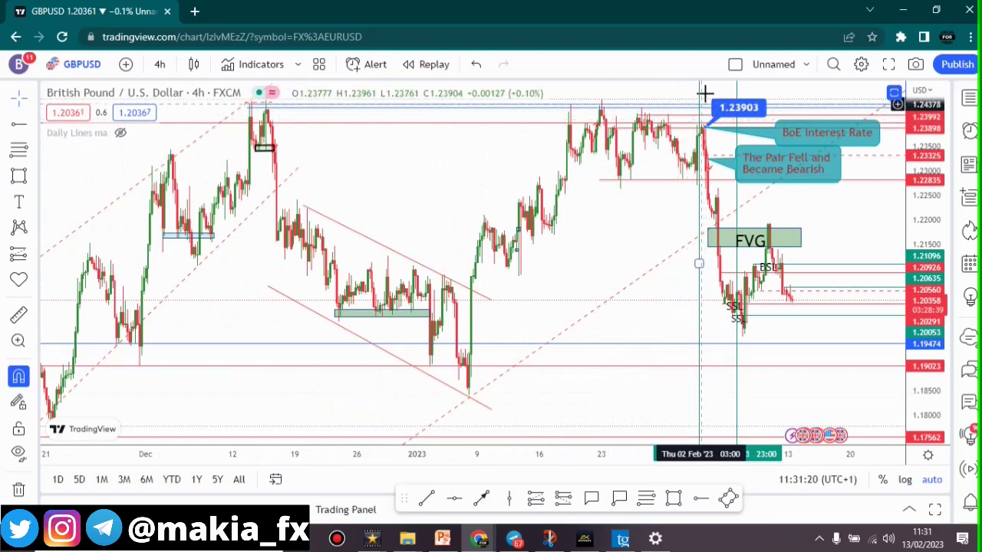
scroll(541, 227, up, 5)
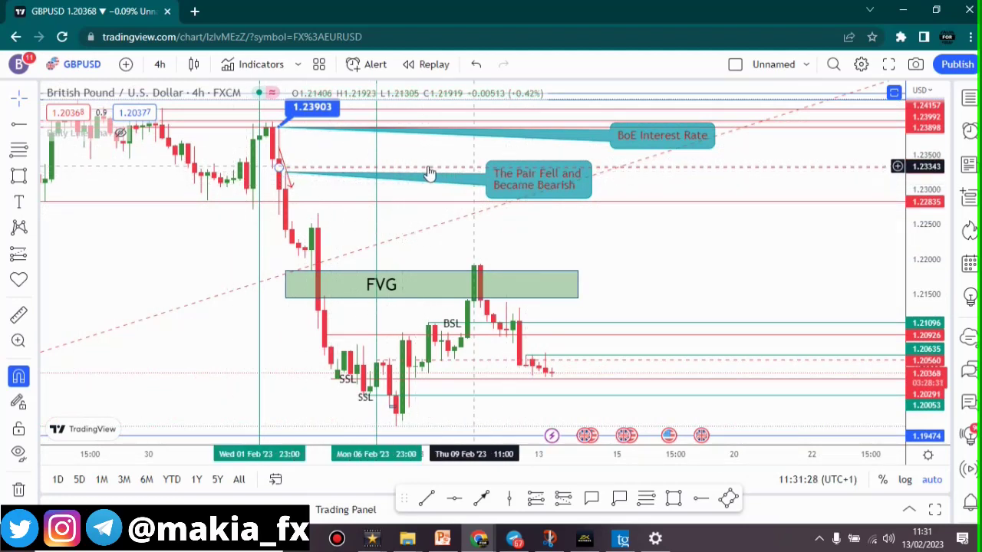
scroll(389, 153, down, 1)
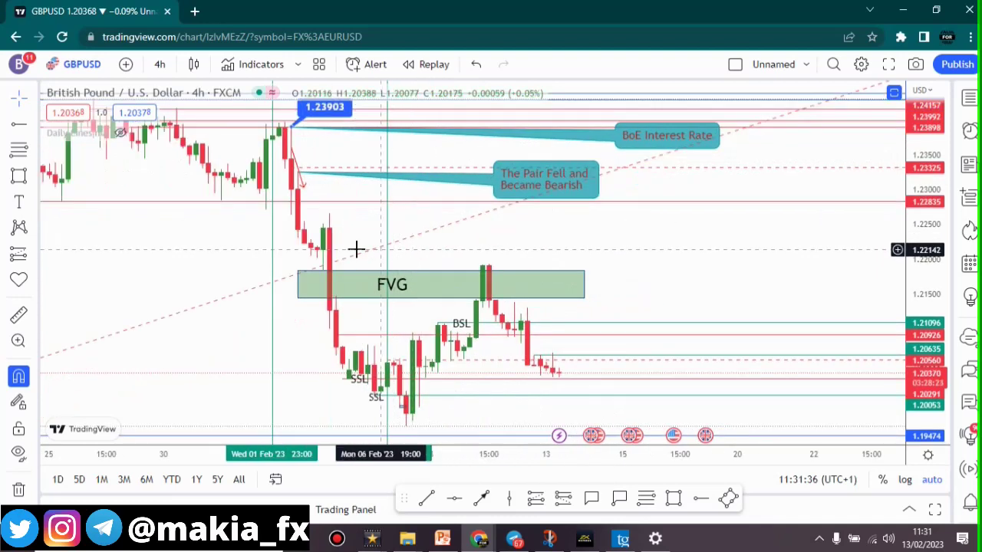
click(404, 302)
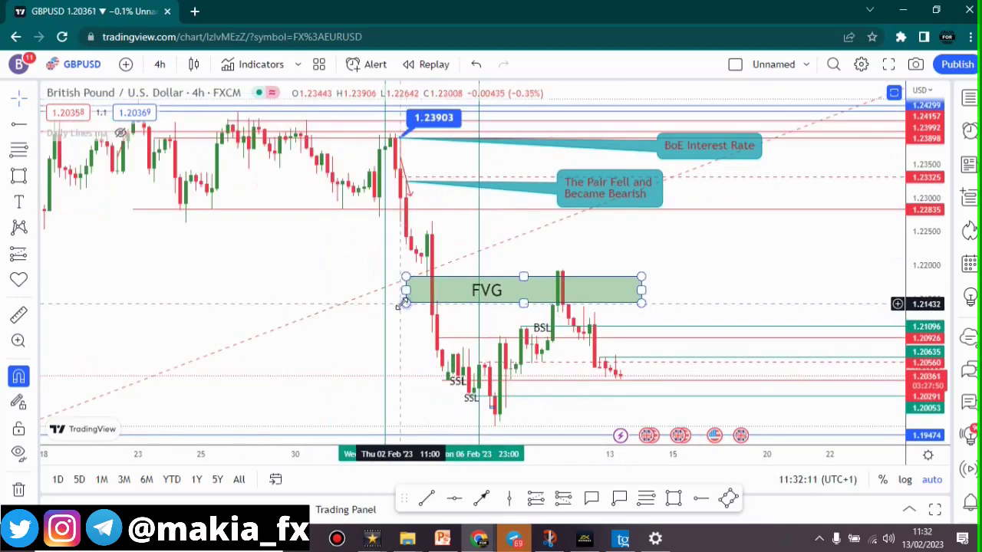
click(372, 300)
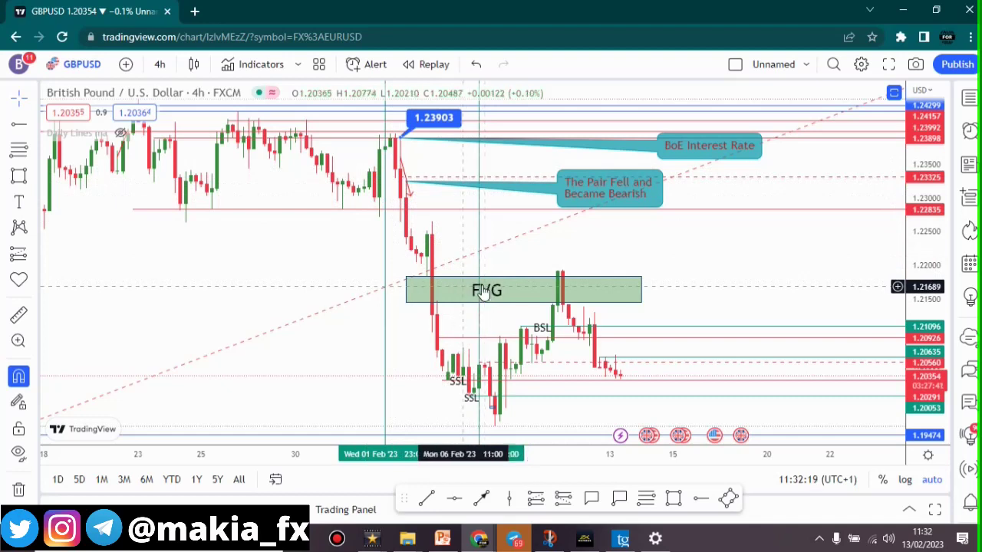
Pan the chart so the FVG zone moves left and reselect its rectangle.
drag(474, 293, 320, 275)
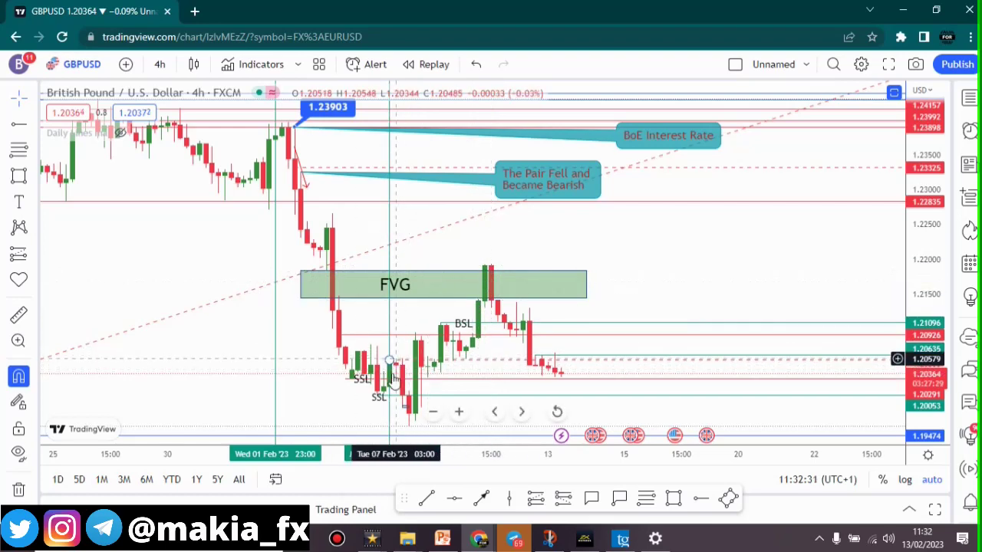
click(488, 284)
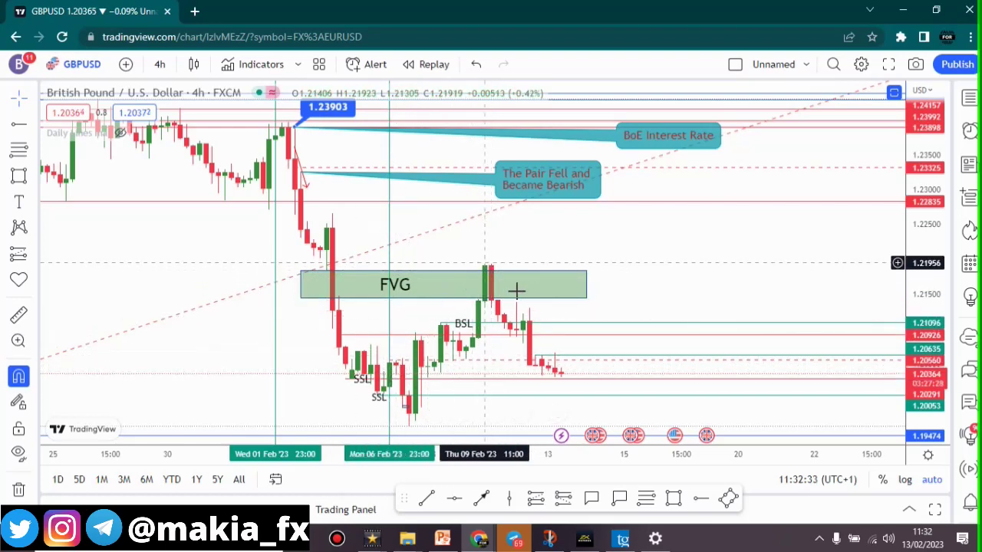
scroll(508, 266, down, 3)
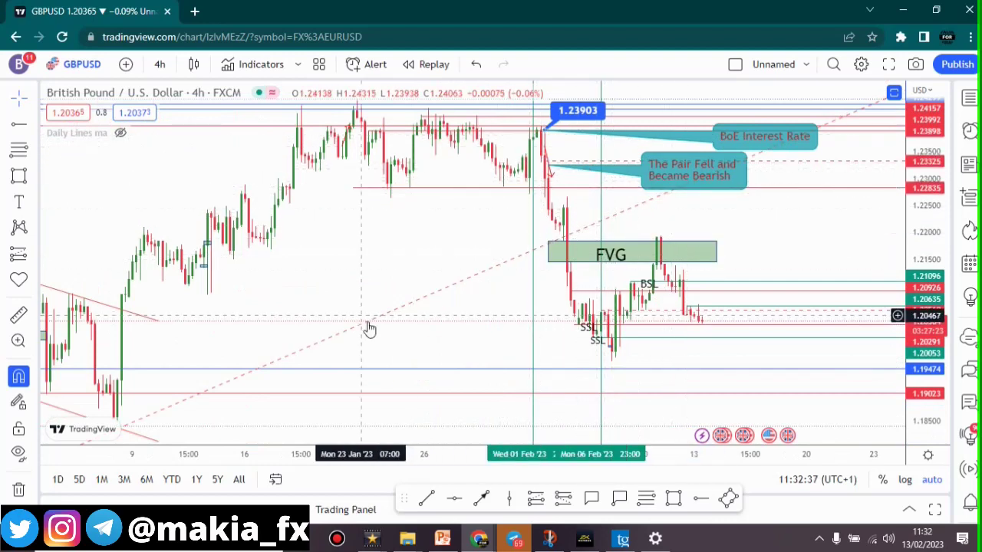
scroll(491, 215, up, 1)
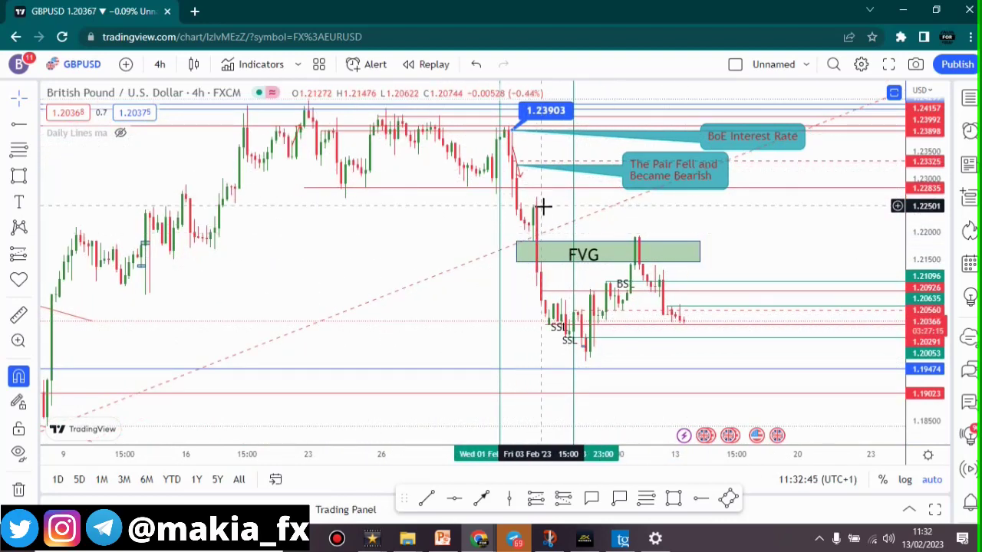
scroll(622, 217, up, 2)
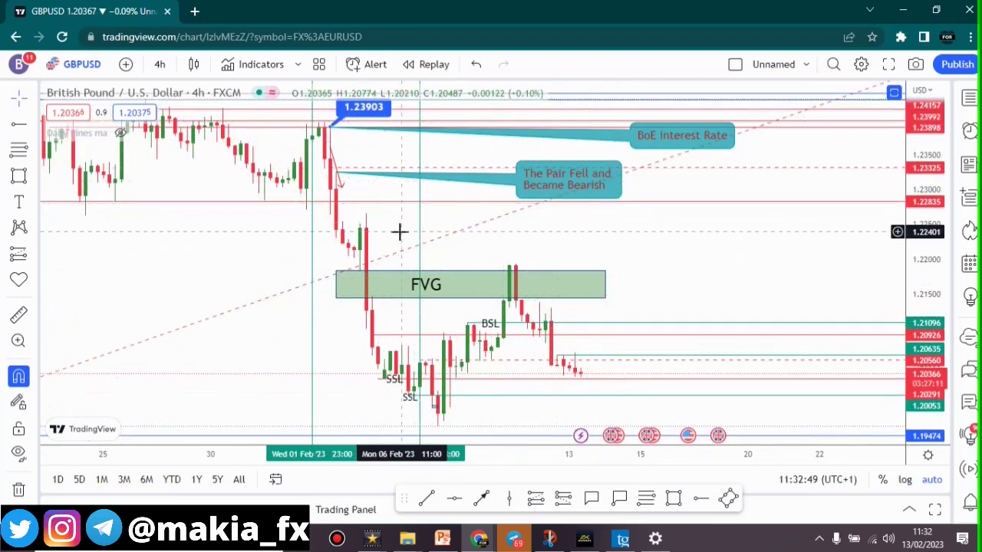
scroll(478, 238, up, 3)
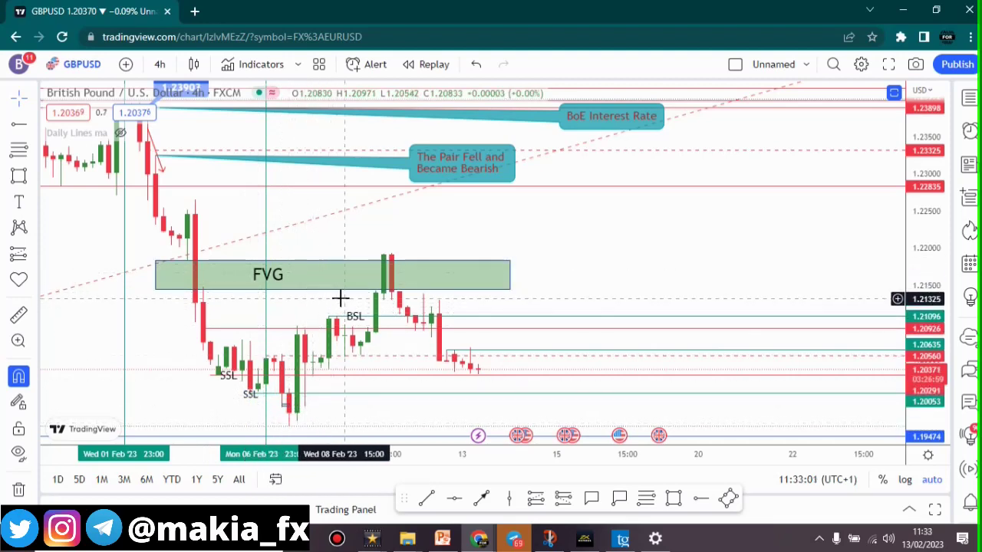
scroll(340, 297, up, 1)
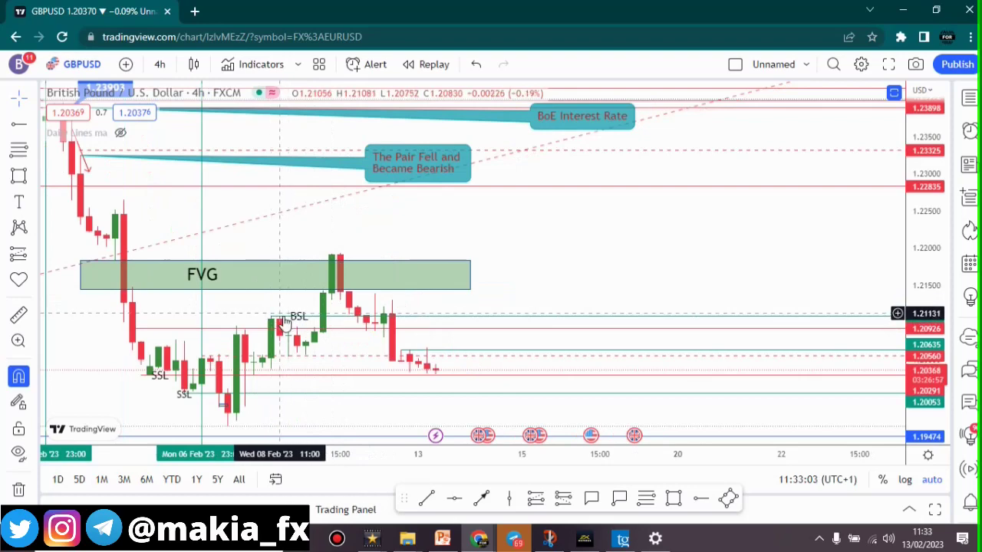
Switch the chart to the 1 hour interval.
scroll(360, 307, down, 1)
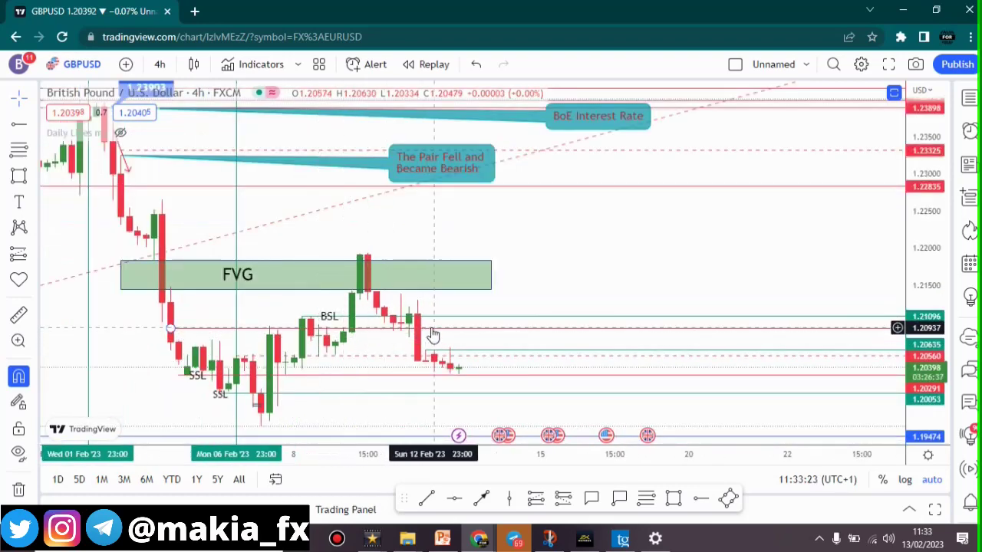
scroll(453, 329, down, 3)
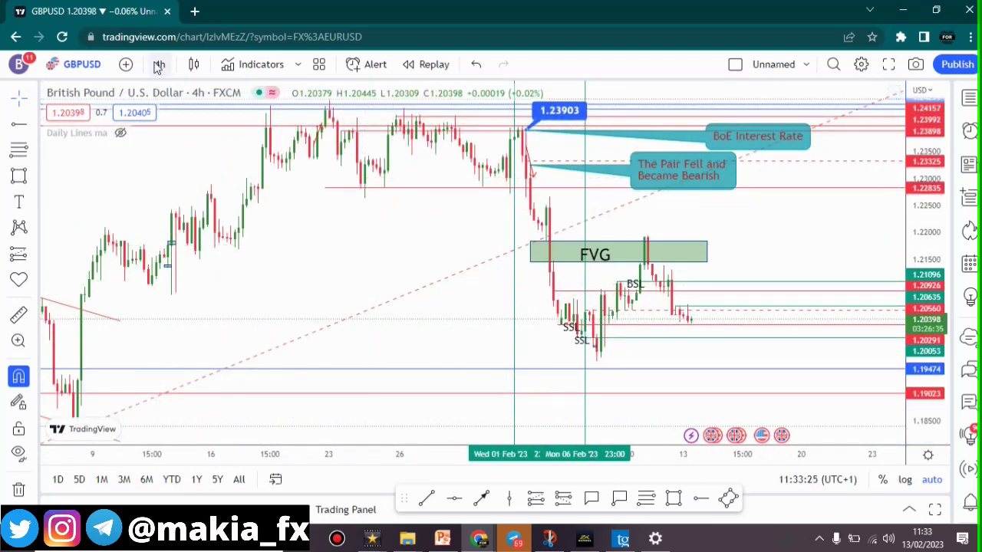
click(159, 66)
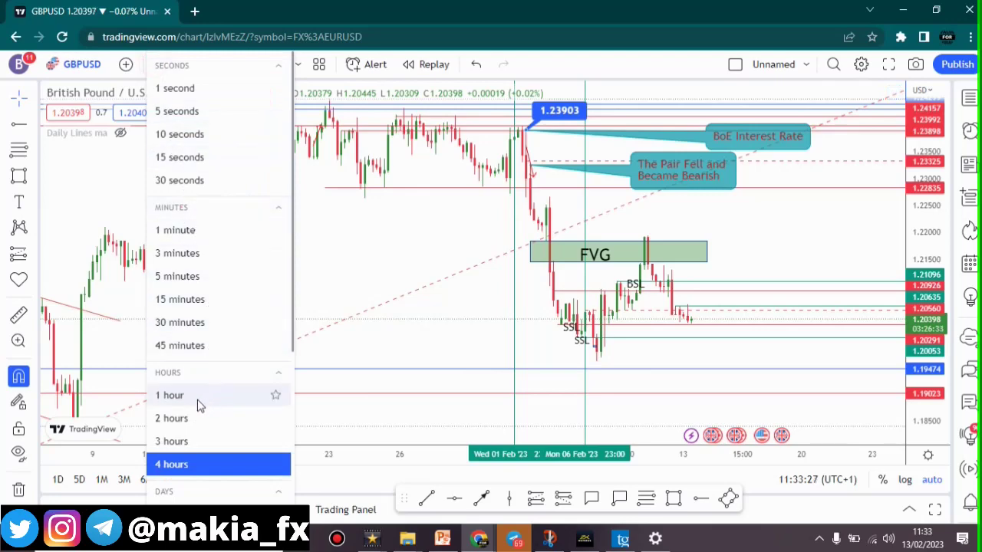
click(170, 395)
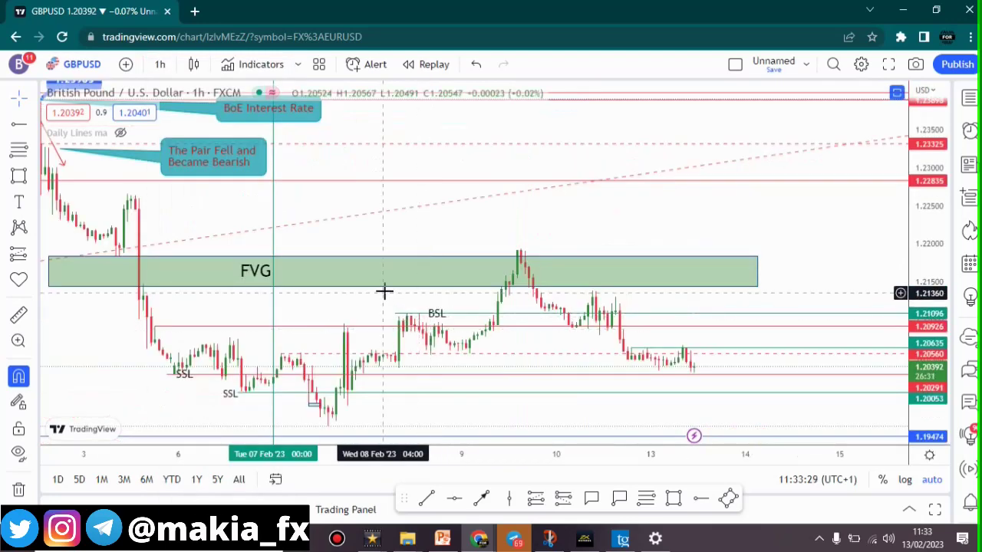
Nudge the small rectangle slightly up and right, then deselect it.
scroll(673, 337, up, 5)
drag(673, 337, 678, 335)
click(547, 310)
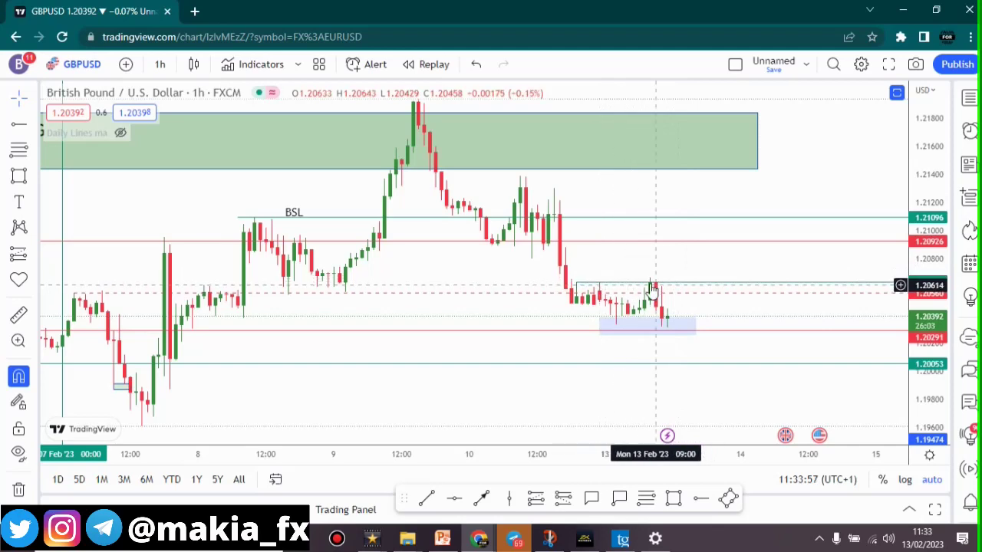
Mark the recent 1.20635 high with a horizontal ray.
scroll(530, 256, down, 1)
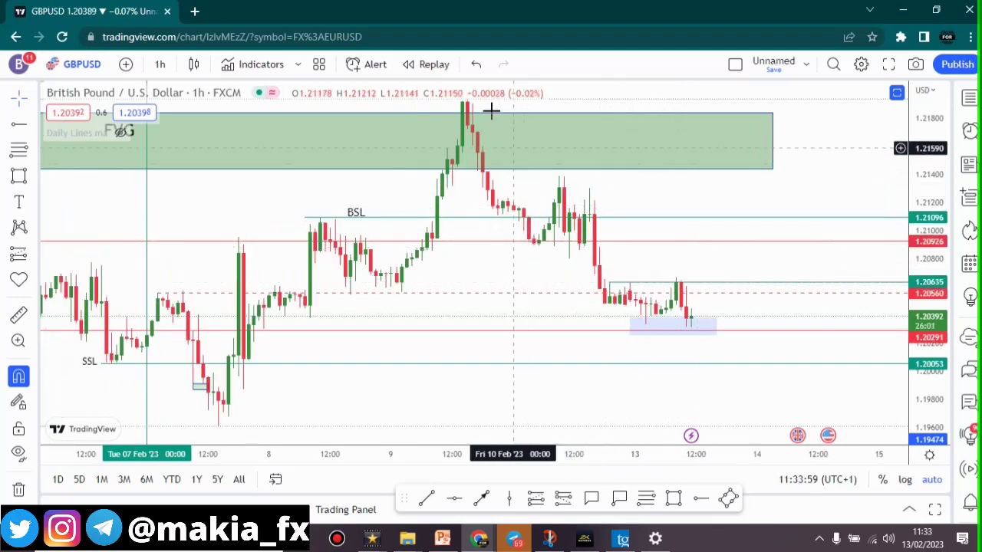
scroll(537, 203, up, 1)
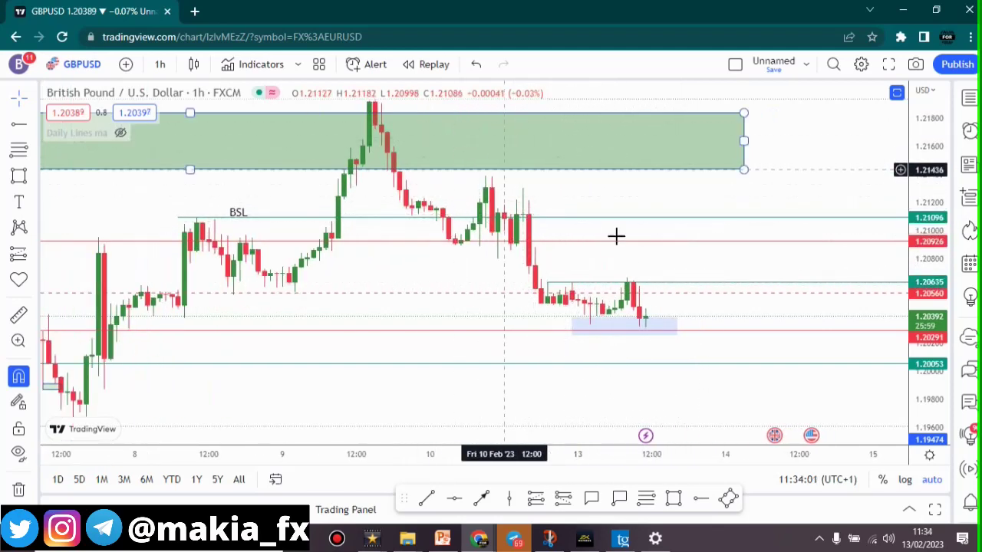
scroll(635, 268, up, 1)
scroll(667, 340, down, 1)
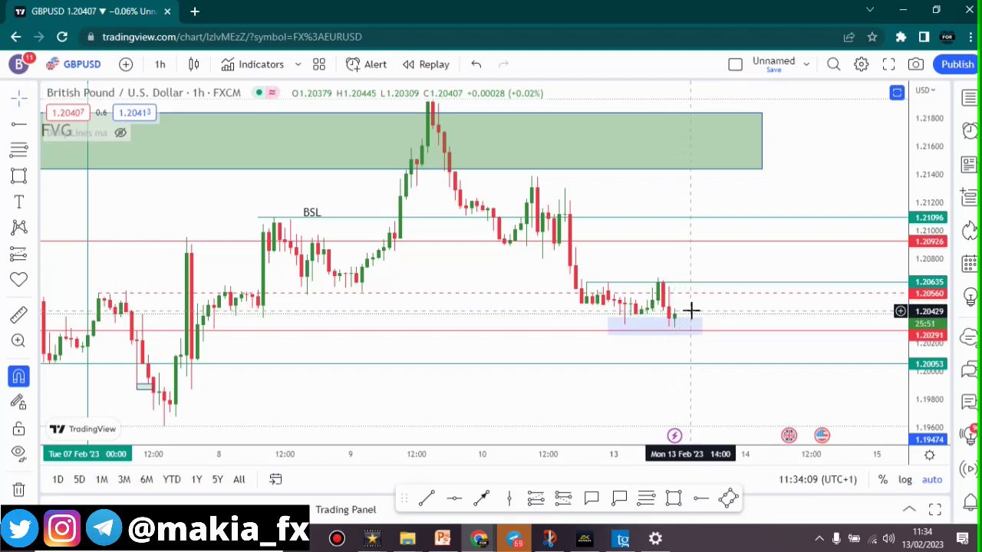
scroll(683, 318, up, 1)
scroll(661, 320, up, 1)
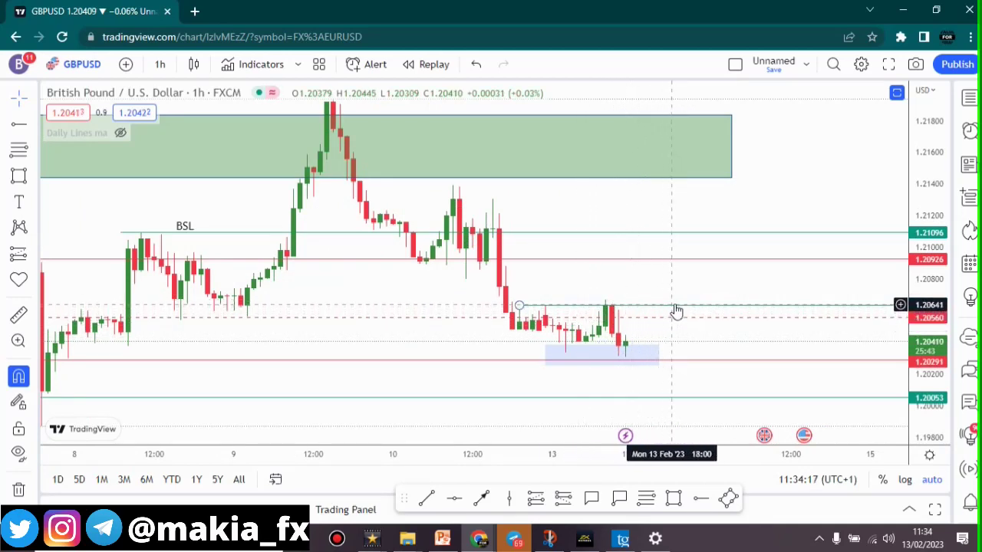
scroll(658, 337, down, 1)
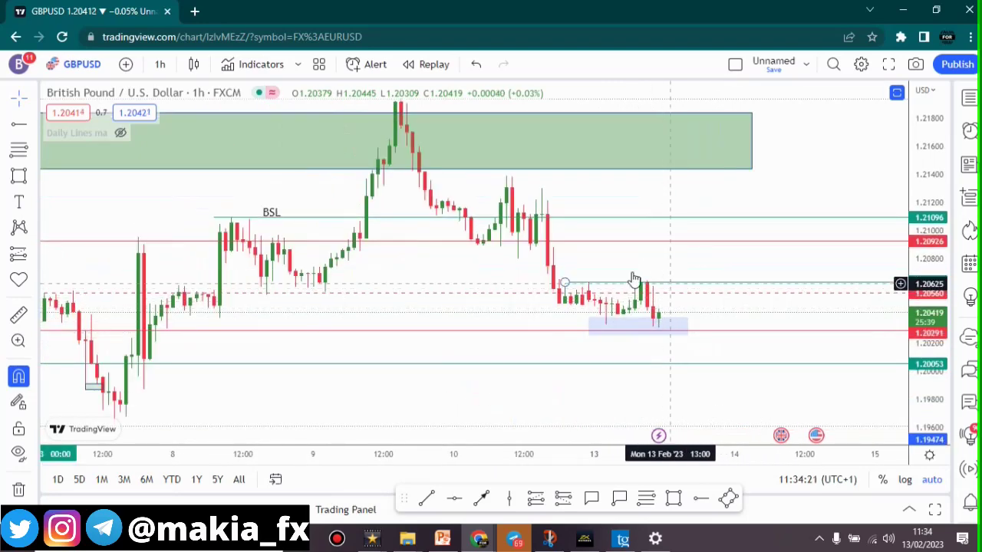
click(700, 498)
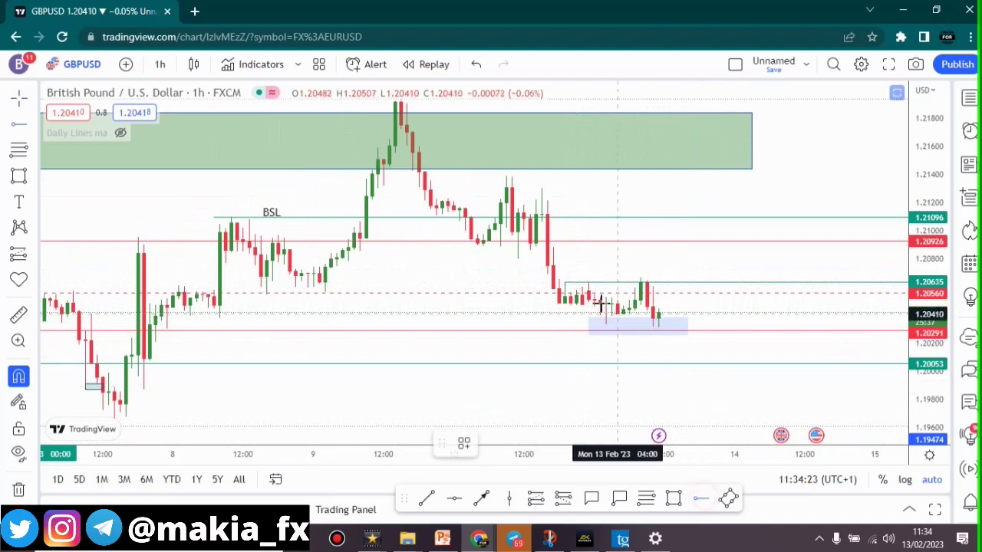
click(563, 274)
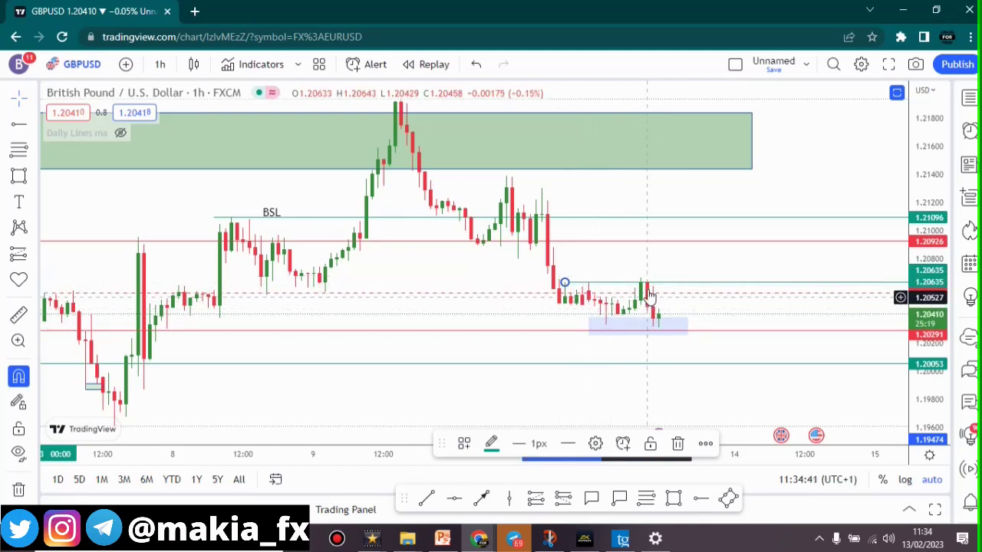
Draw two parallel descending trend lines from the swing high, the lower ending near 1.1992.
scroll(605, 280, down, 4)
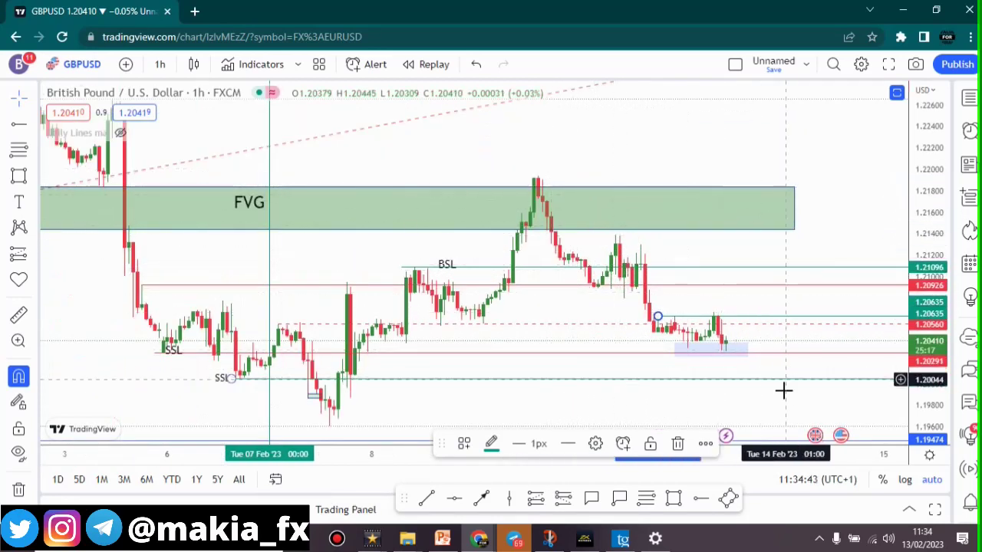
click(424, 500)
click(538, 177)
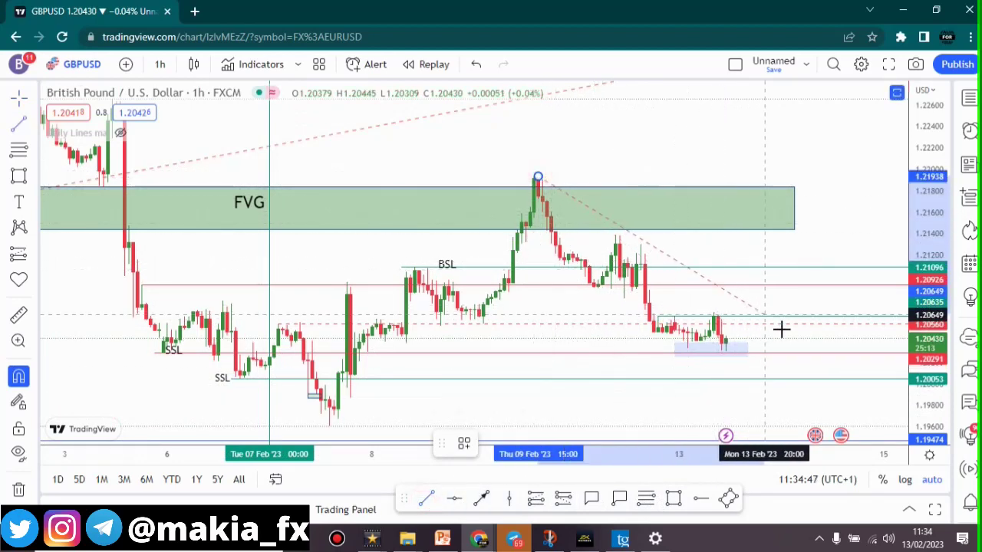
click(815, 358)
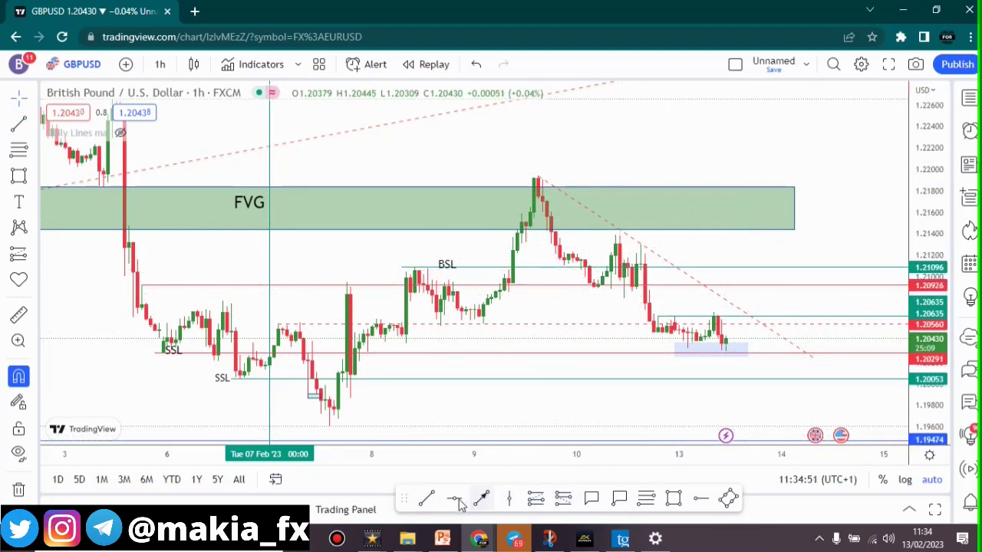
click(453, 183)
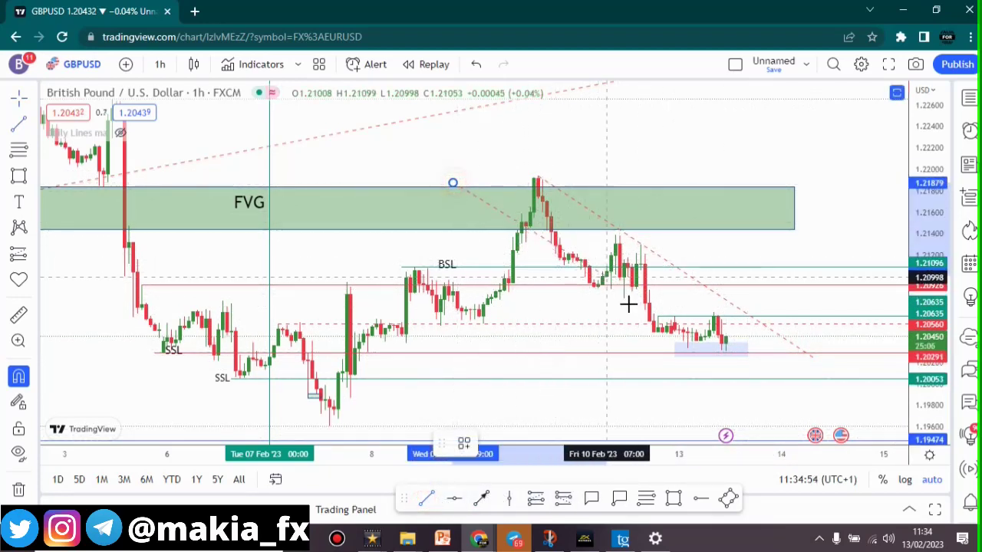
click(733, 394)
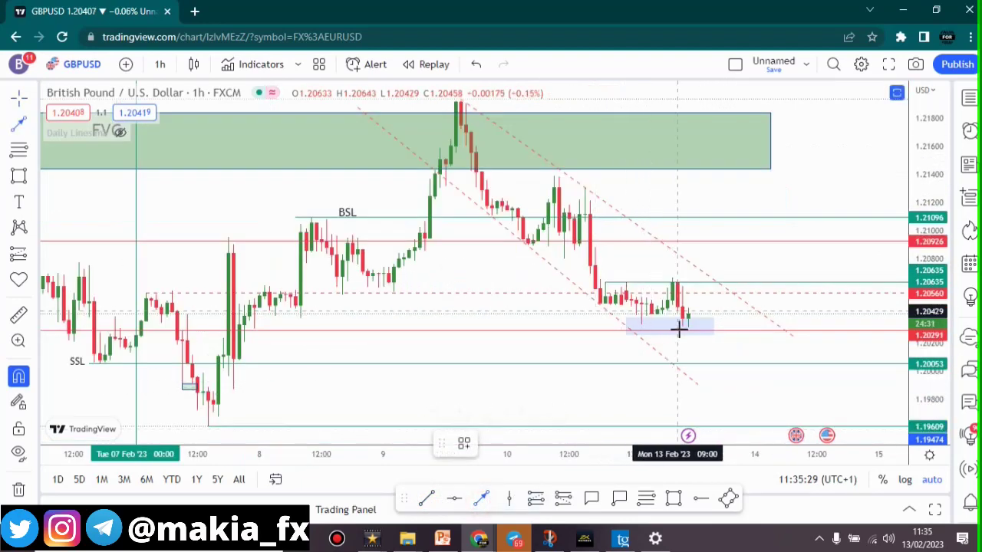
Draw red arrows rising from the latest candle to the upper channel line, then falling toward 1.1983.
click(692, 314)
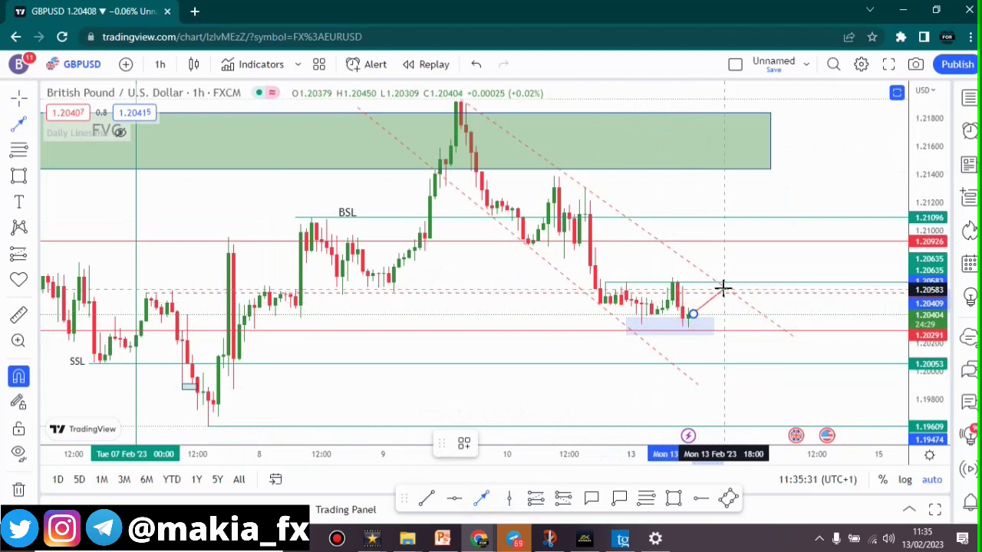
click(724, 291)
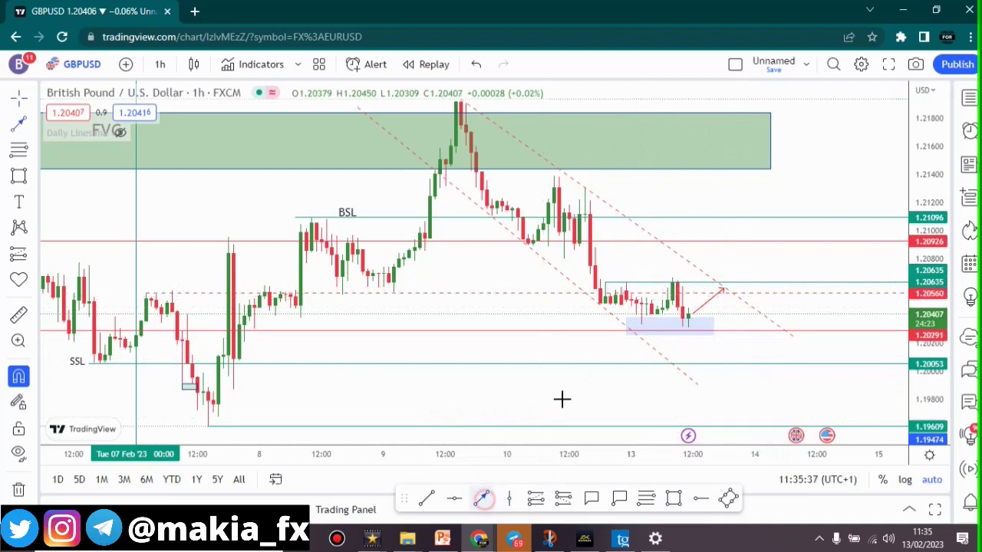
click(728, 293)
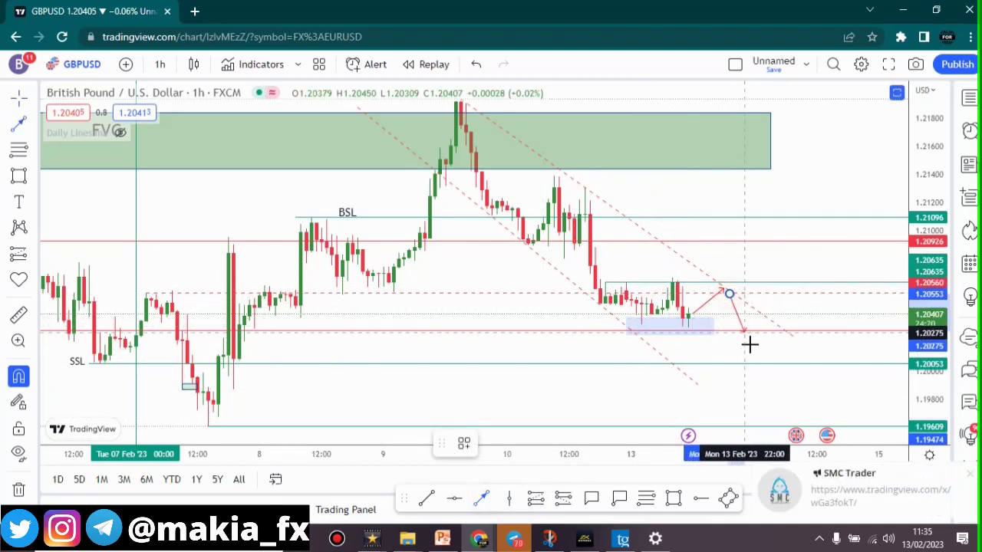
click(740, 395)
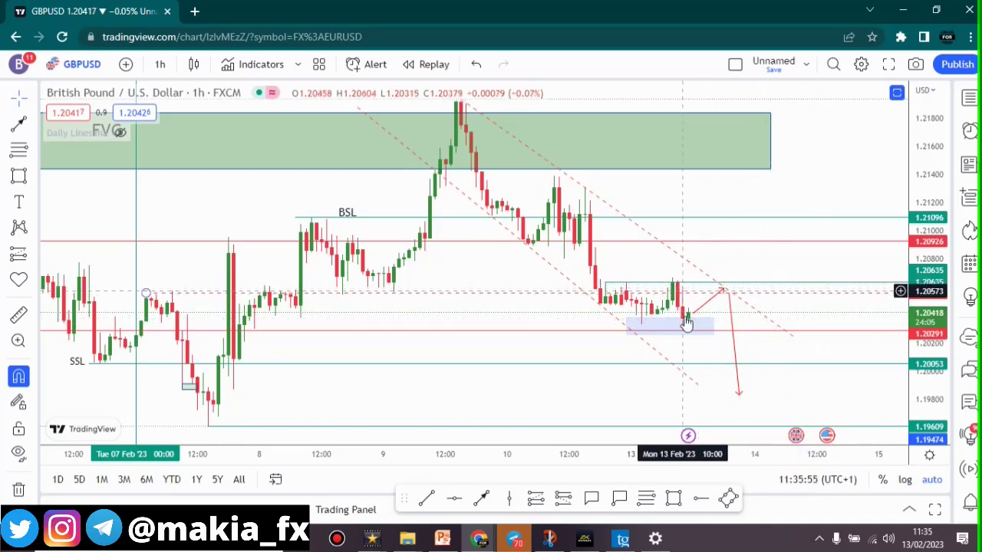
Select the blue rectangle zone to check its position above the 1.20291 level.
scroll(719, 274, down, 2)
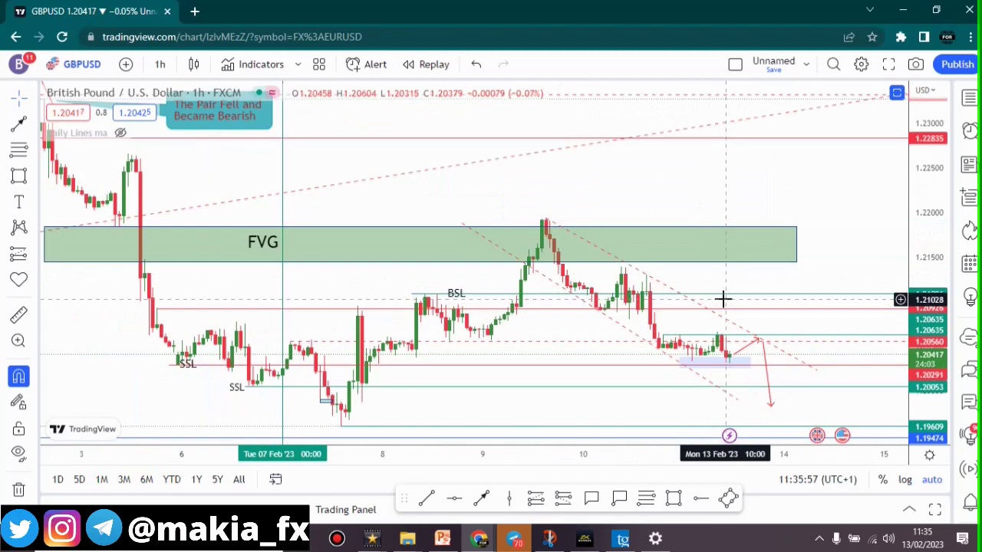
scroll(697, 314, up, 2)
click(656, 334)
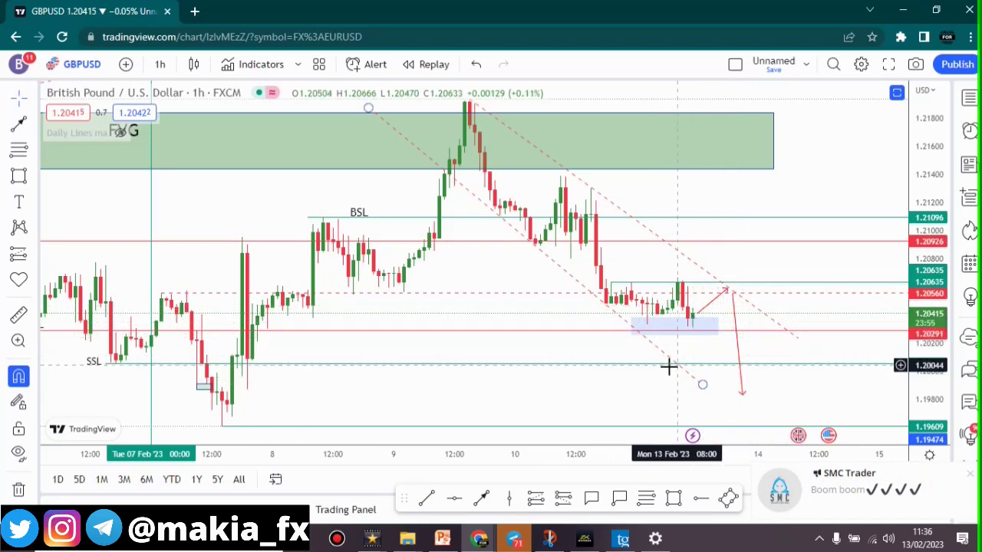
scroll(668, 365, down, 3)
scroll(654, 367, up, 4)
scroll(521, 271, down, 2)
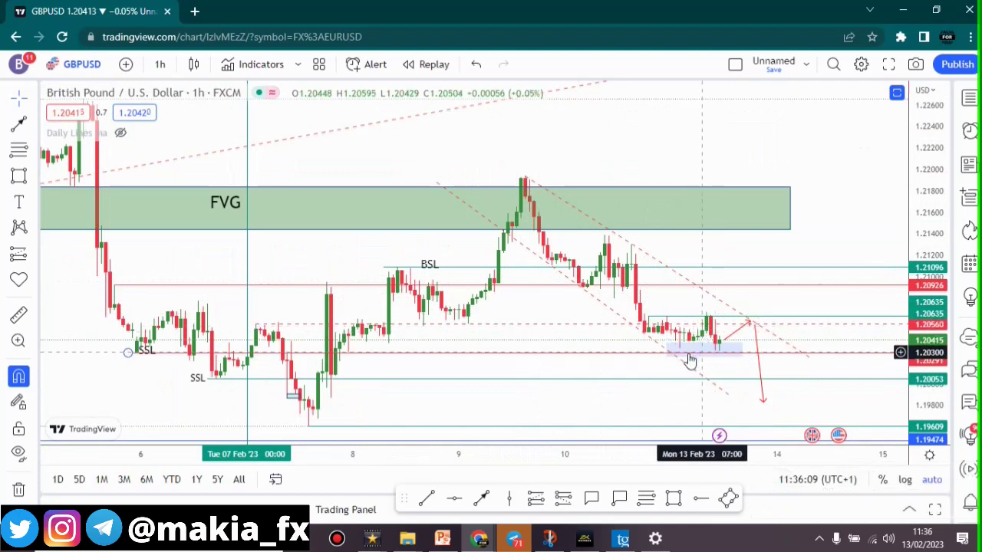
click(721, 356)
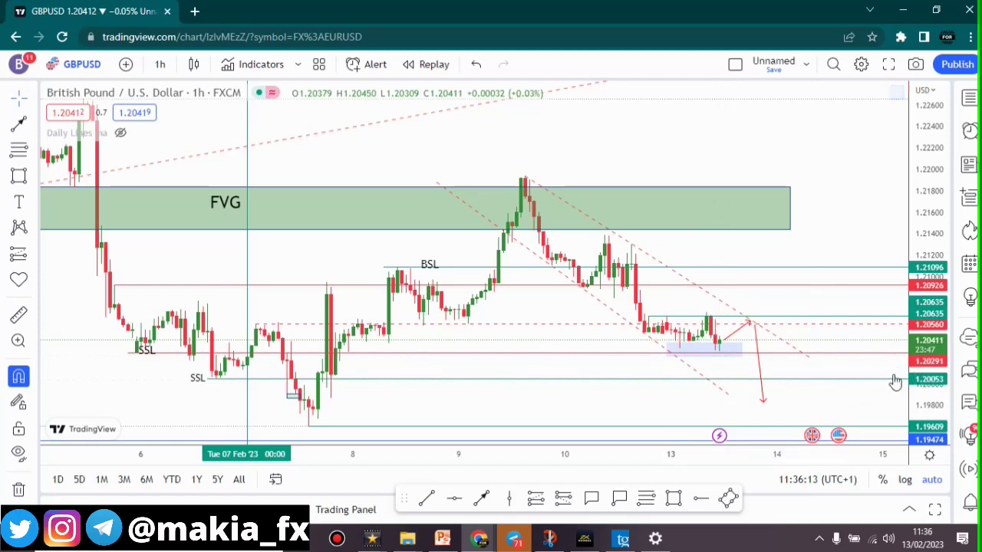
Select the red arrow path to check it, then deselect it.
click(754, 345)
click(773, 327)
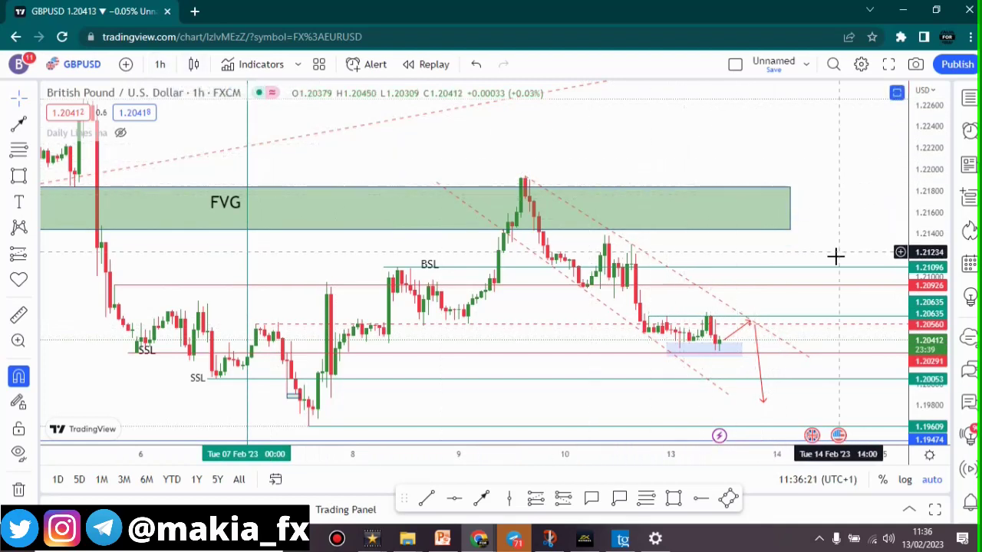
scroll(752, 294, up, 2)
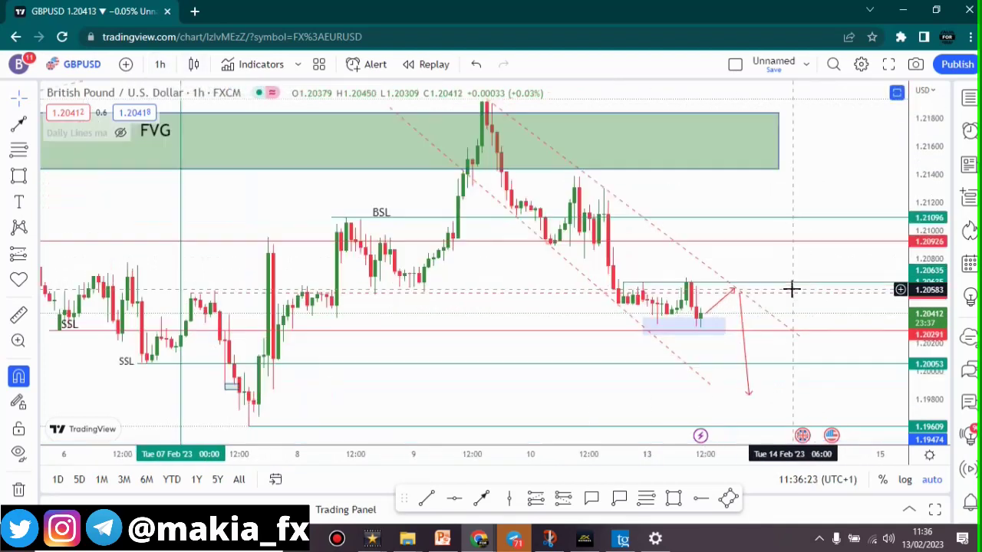